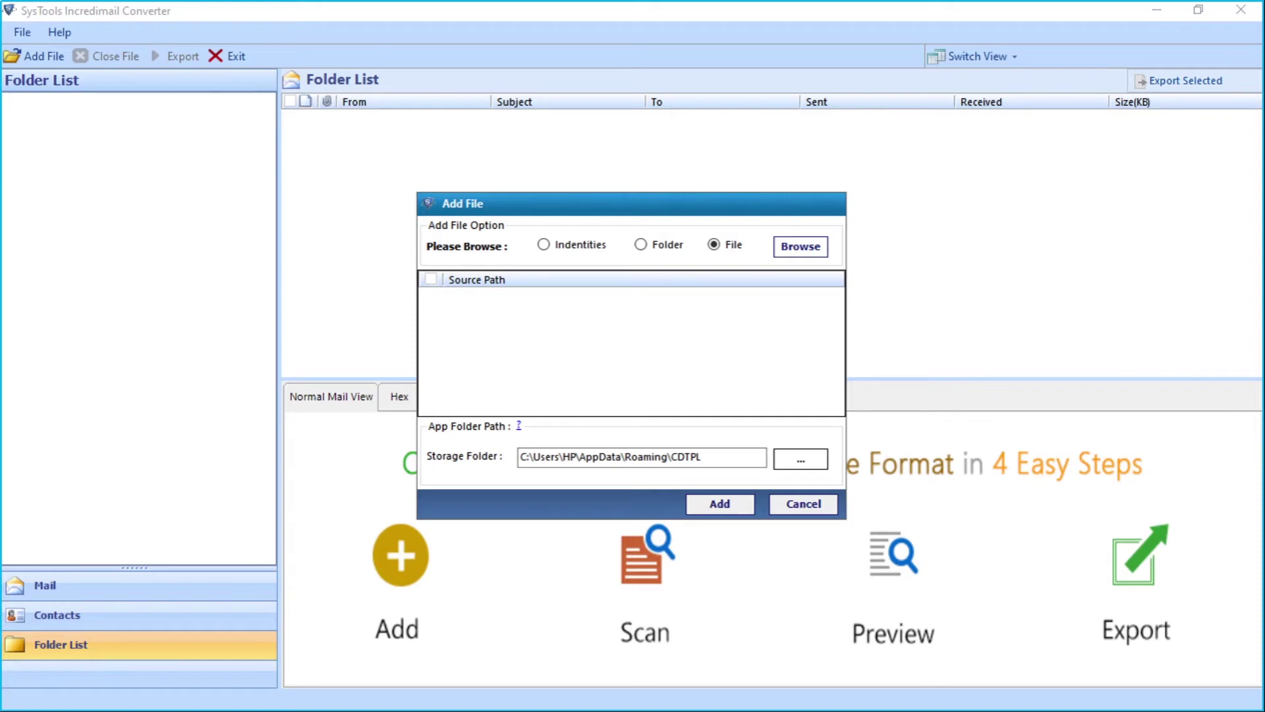
Step: Add Inbox.imm from the Inbox folder and let the scan finish
{"action": "left_click", "coordinate": [801, 246]}
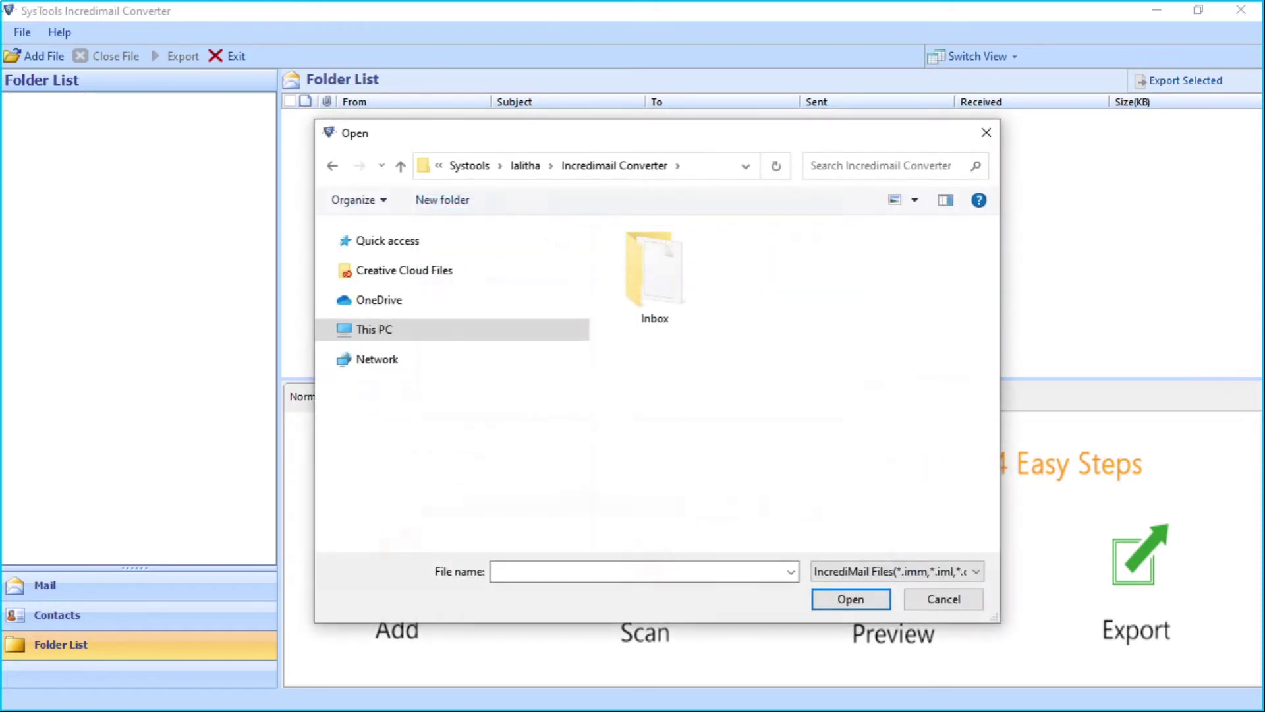
{"action": "double_click", "coordinate": [654, 273]}
{"action": "left_click", "coordinate": [654, 273]}
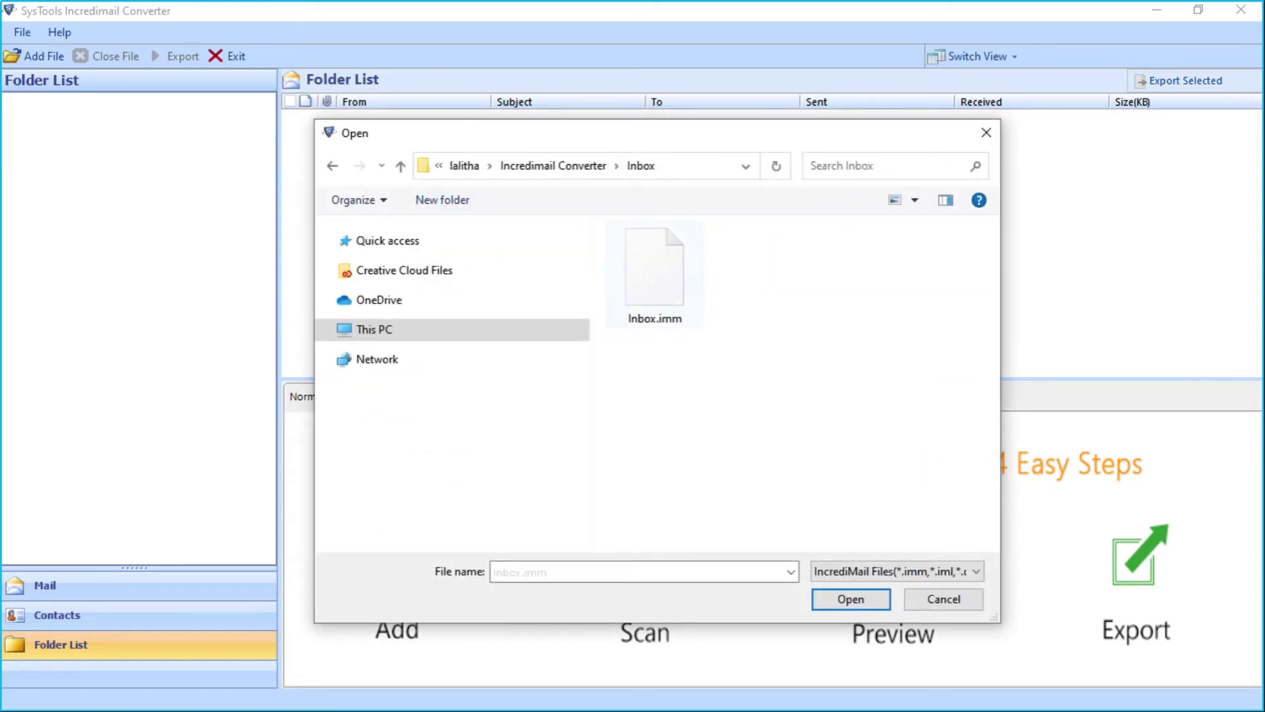
{"action": "left_click", "coordinate": [654, 270]}
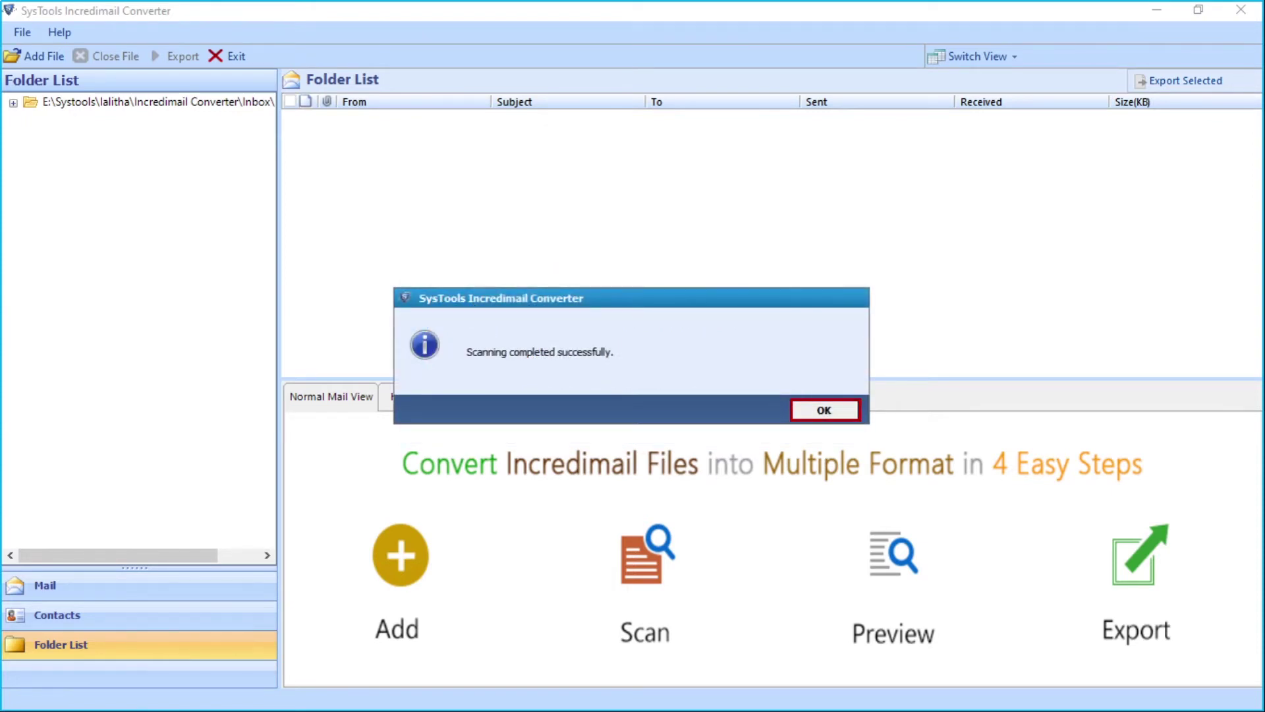
{"action": "key", "text": "Return"}
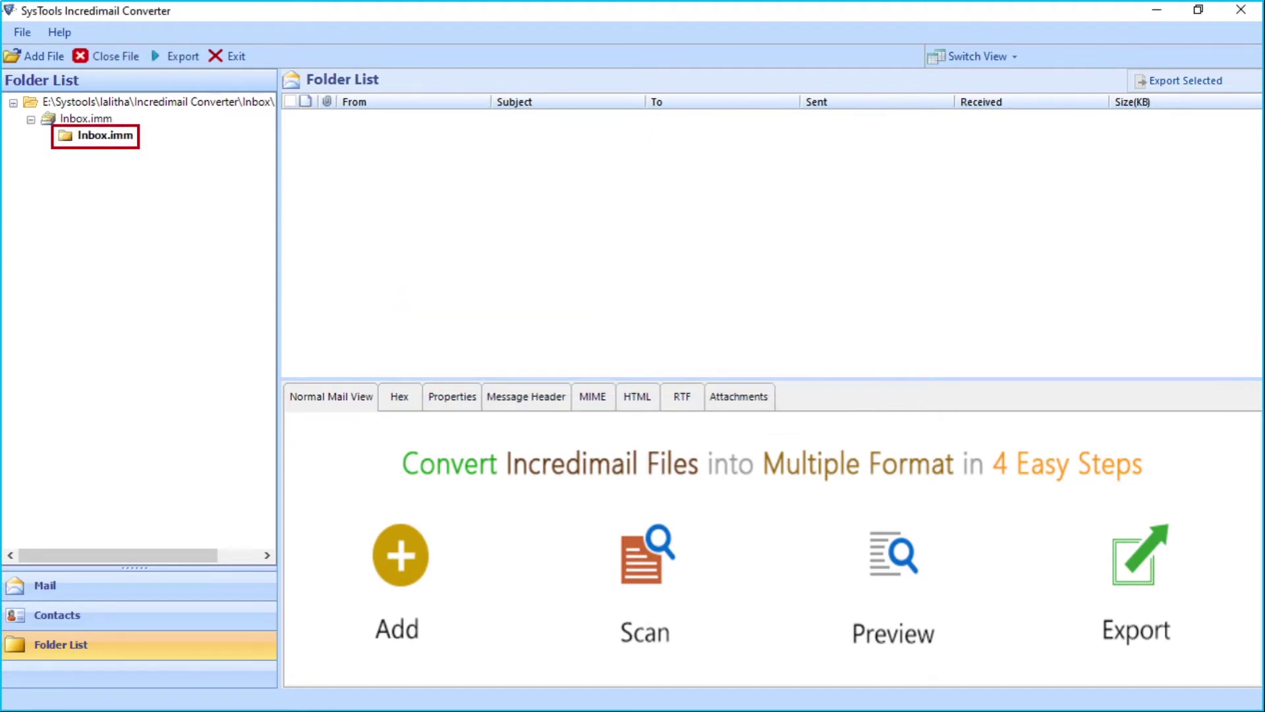
Step: List the 9 Inbox.imm messages and preview the first mail in Hex and RTF views
{"action": "left_click", "coordinate": [105, 136]}
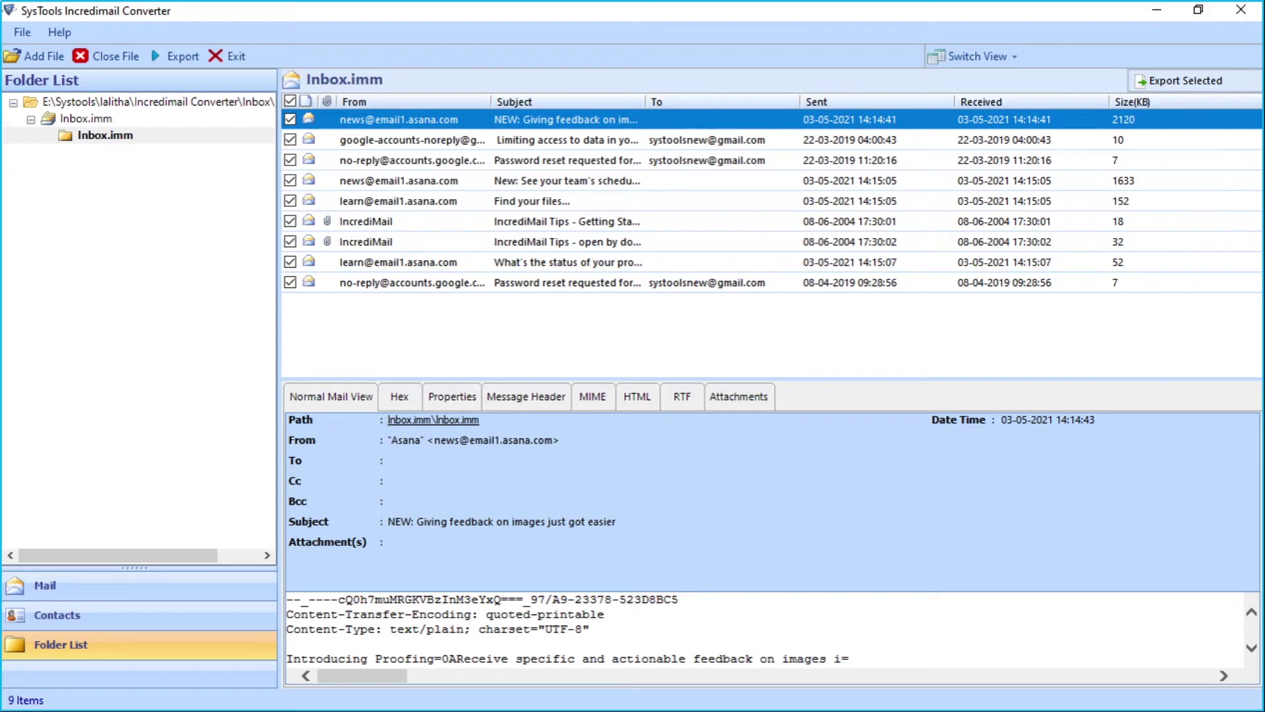
{"action": "left_click", "coordinate": [399, 396]}
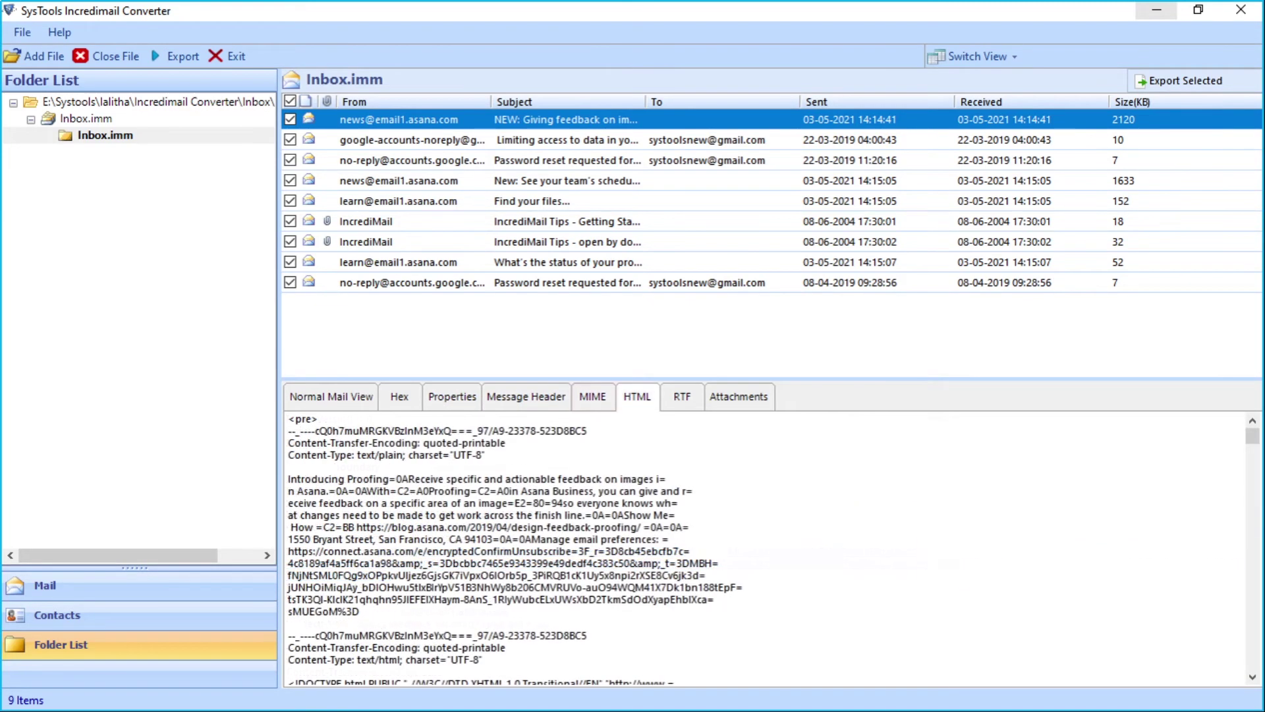
{"action": "left_click", "coordinate": [682, 396]}
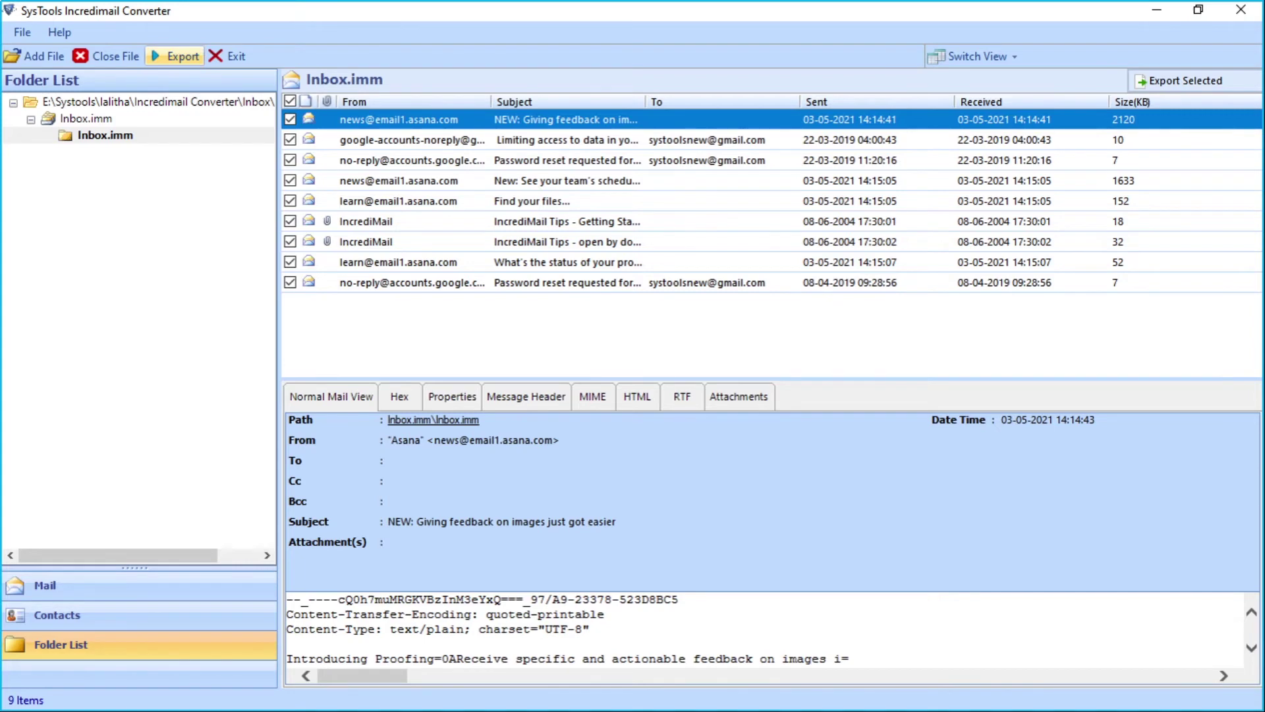
Step: In the export options, review MBOX, PDF, MSG, EML, HTML and vCard, then select PST
{"action": "left_click", "coordinate": [175, 56]}
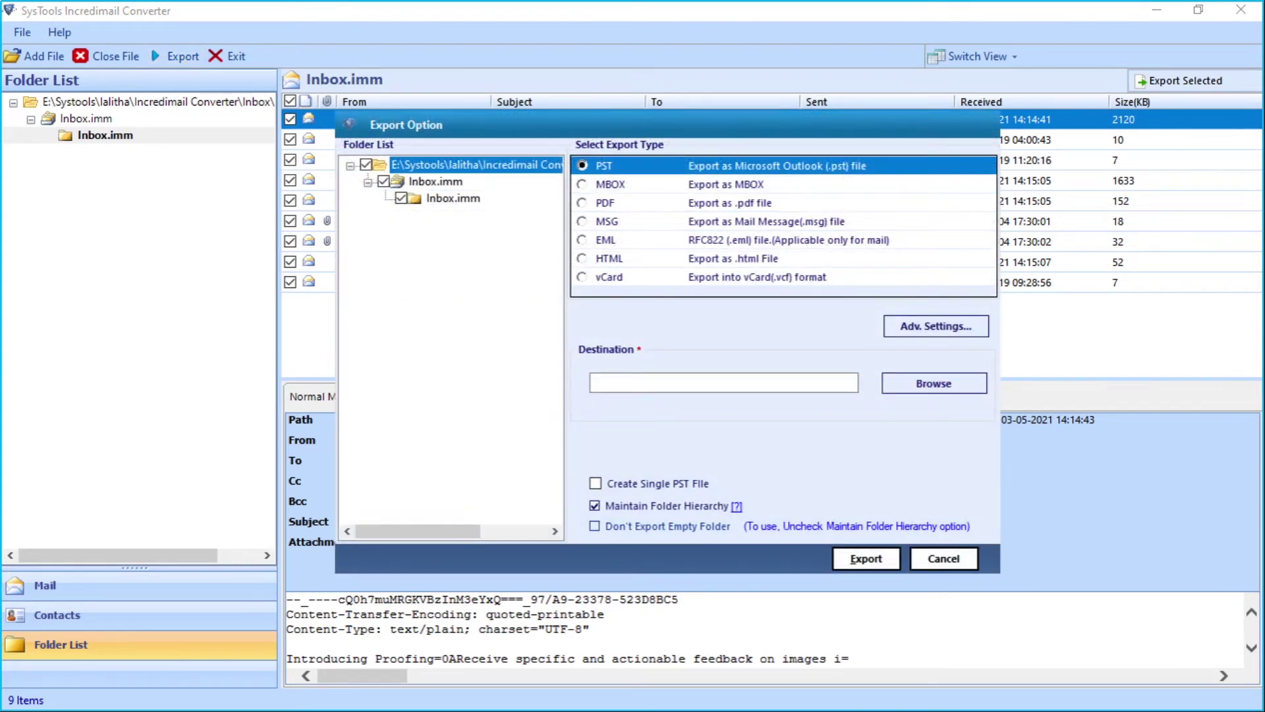
{"action": "left_click", "coordinate": [582, 185]}
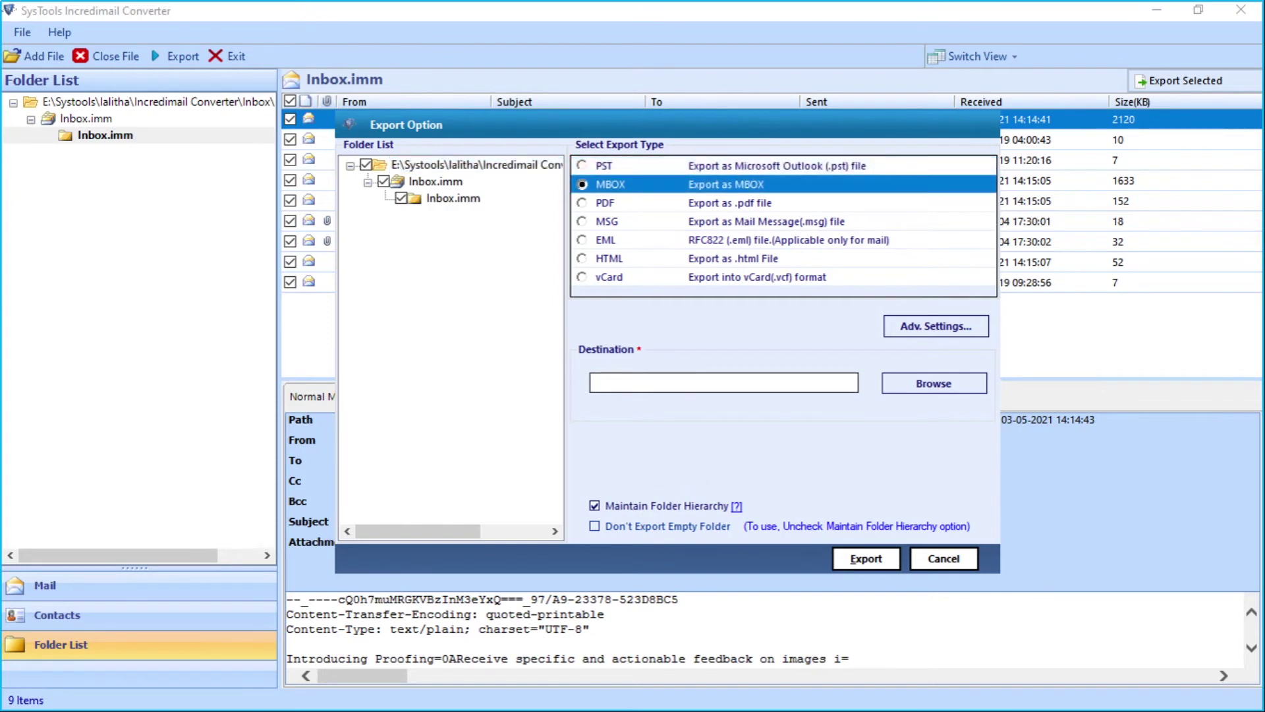
{"action": "left_click", "coordinate": [582, 203]}
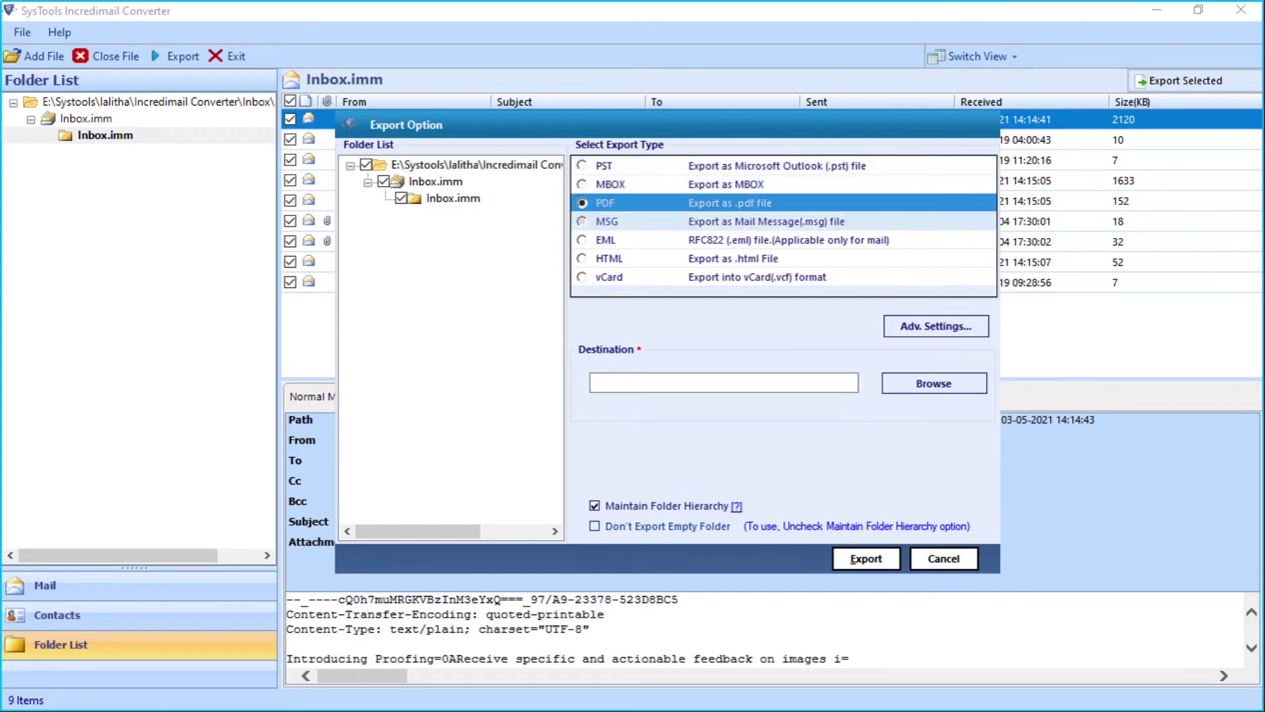
{"action": "left_click", "coordinate": [582, 222]}
{"action": "left_click", "coordinate": [582, 239]}
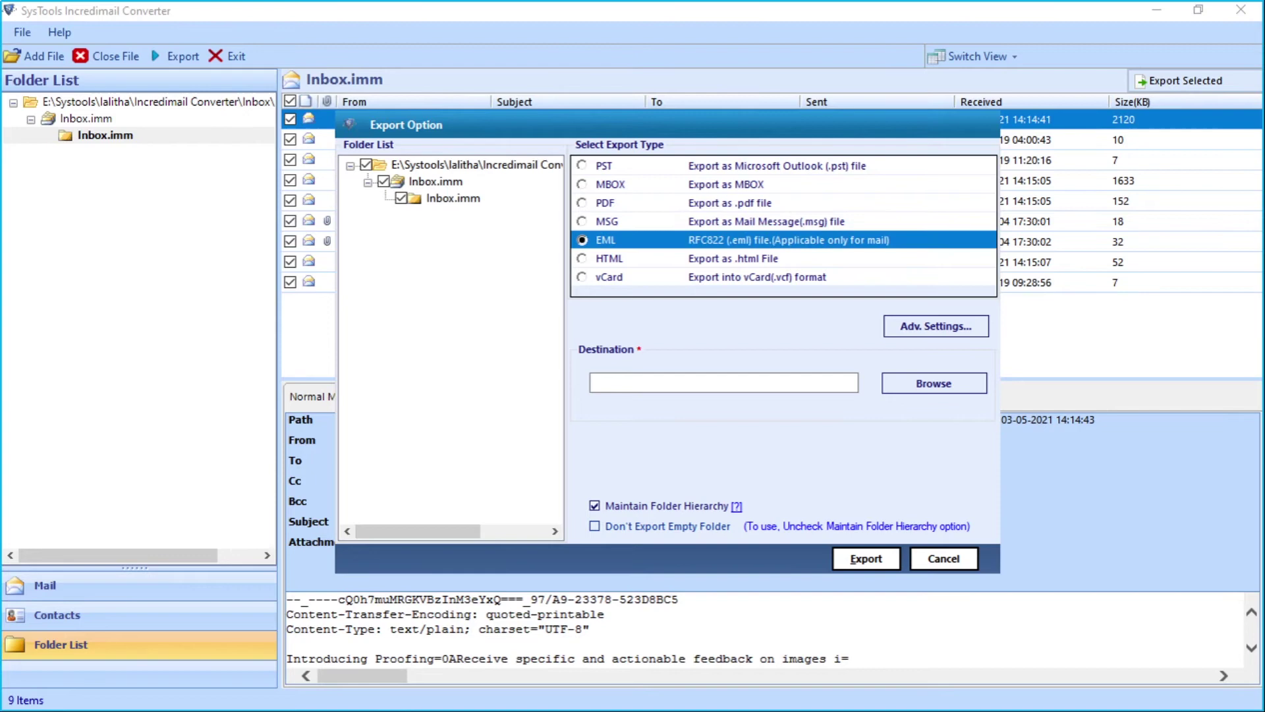
{"action": "left_click", "coordinate": [582, 258]}
{"action": "left_click", "coordinate": [582, 276]}
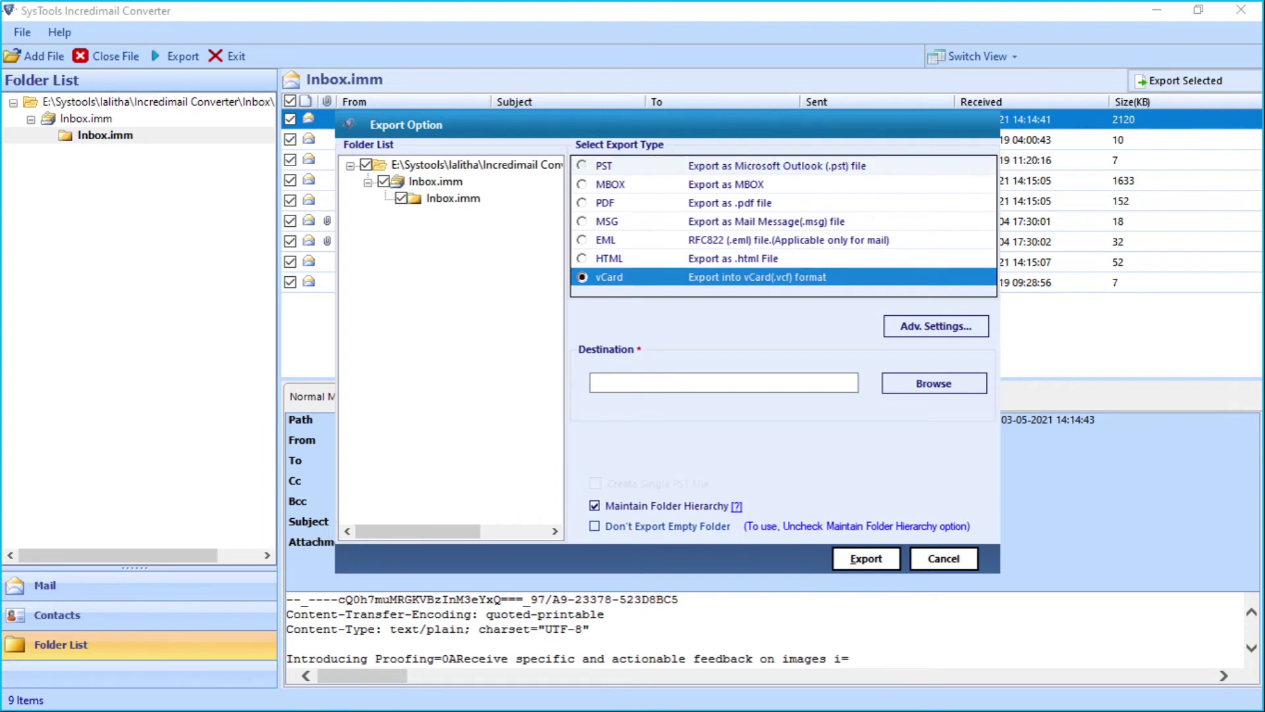
{"action": "left_click", "coordinate": [582, 166]}
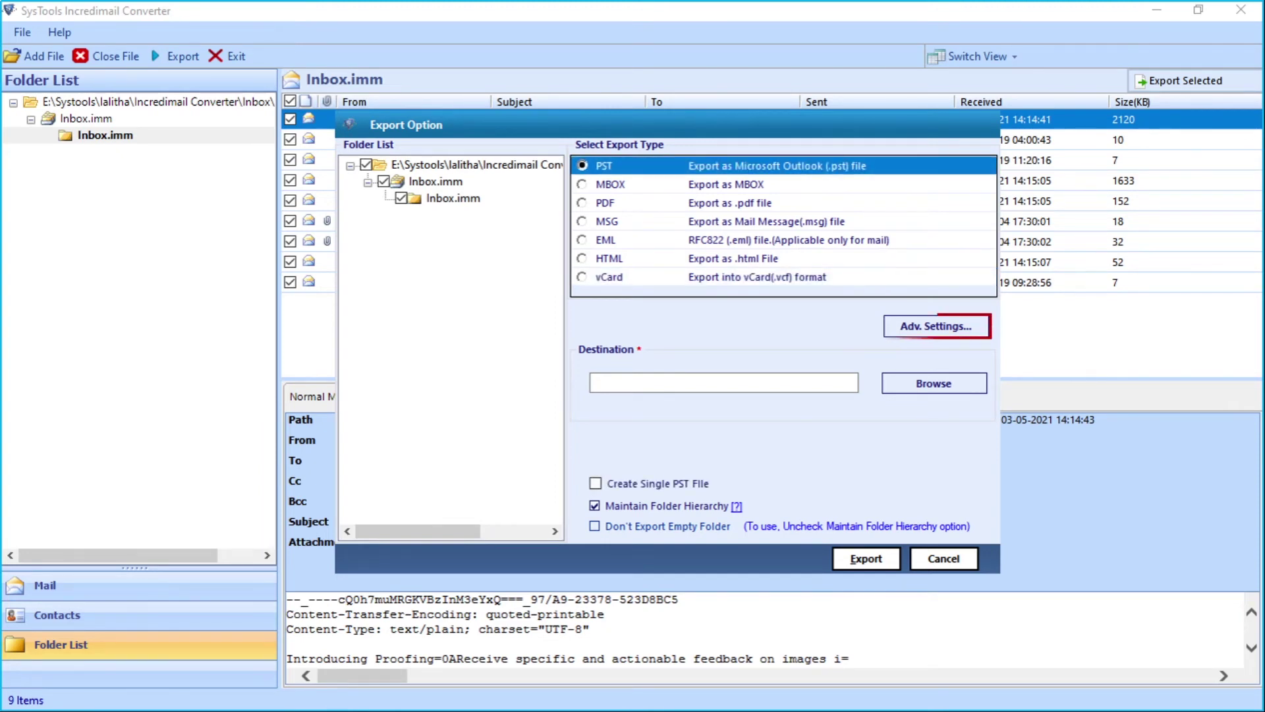
Step: Enable 100 MB PST splitting, a date filter from 20 July 2018, and Mails and Contacts categories
{"action": "left_click", "coordinate": [935, 326]}
{"action": "left_click", "coordinate": [341, 169]}
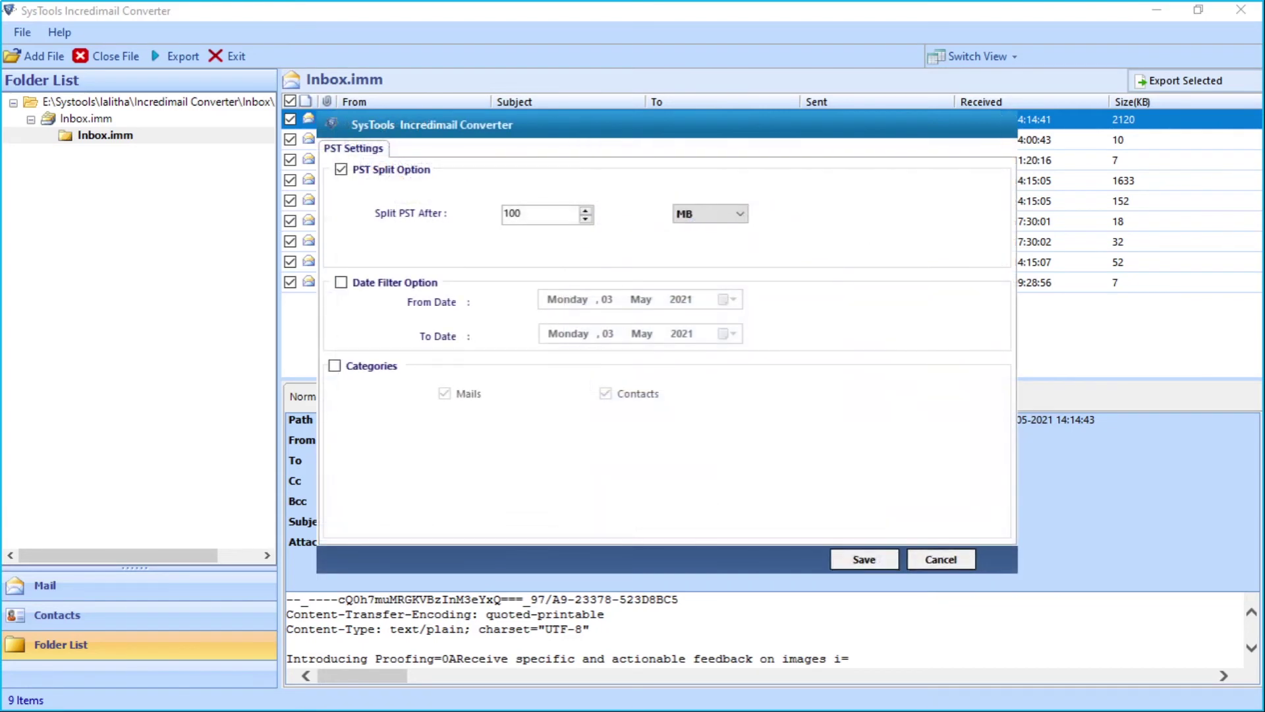
{"action": "left_click", "coordinate": [711, 214]}
{"action": "left_click", "coordinate": [340, 282]}
{"action": "left_click", "coordinate": [727, 299]}
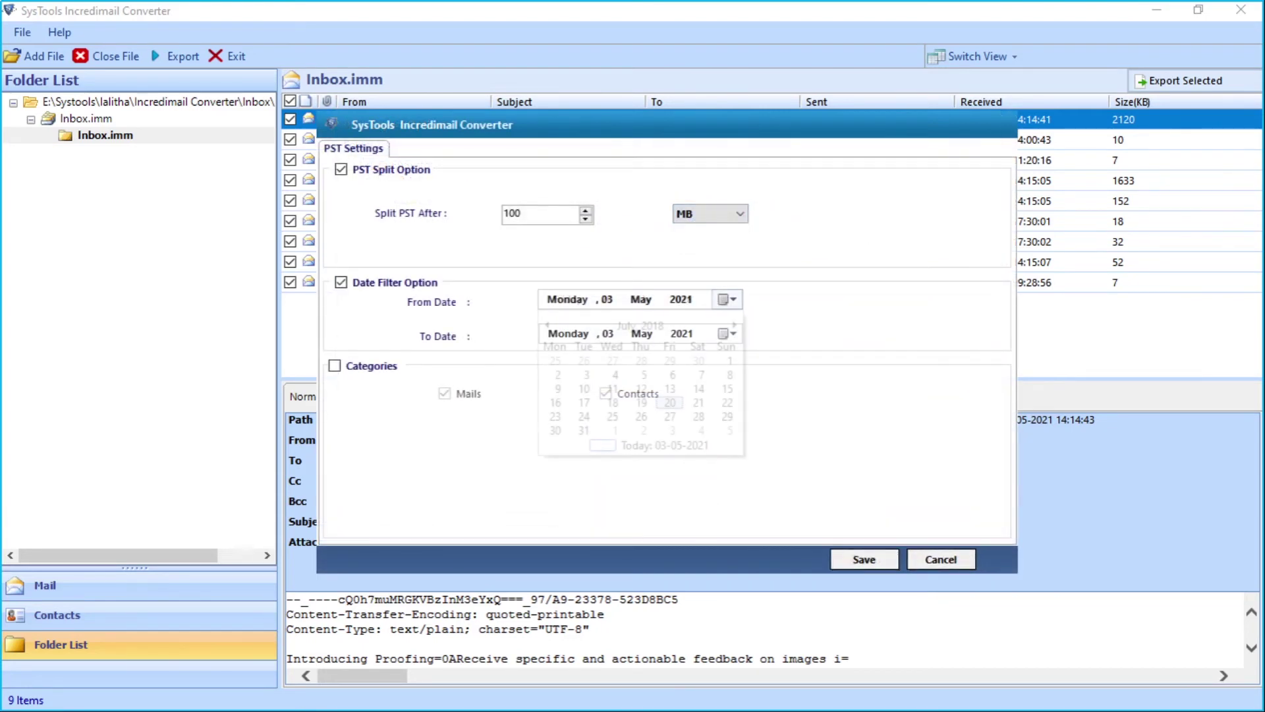
{"action": "left_click", "coordinate": [670, 401]}
{"action": "left_click", "coordinate": [335, 366]}
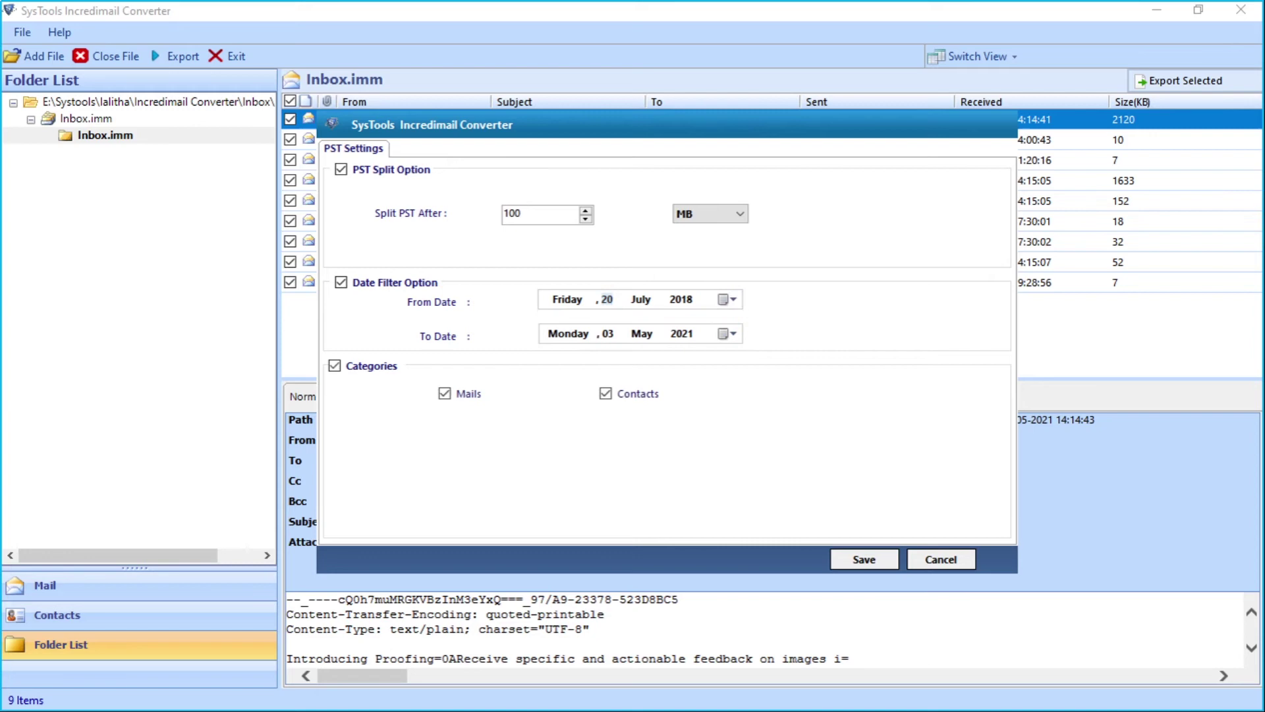
{"action": "left_click", "coordinate": [864, 559]}
{"action": "left_click", "coordinate": [825, 409]}
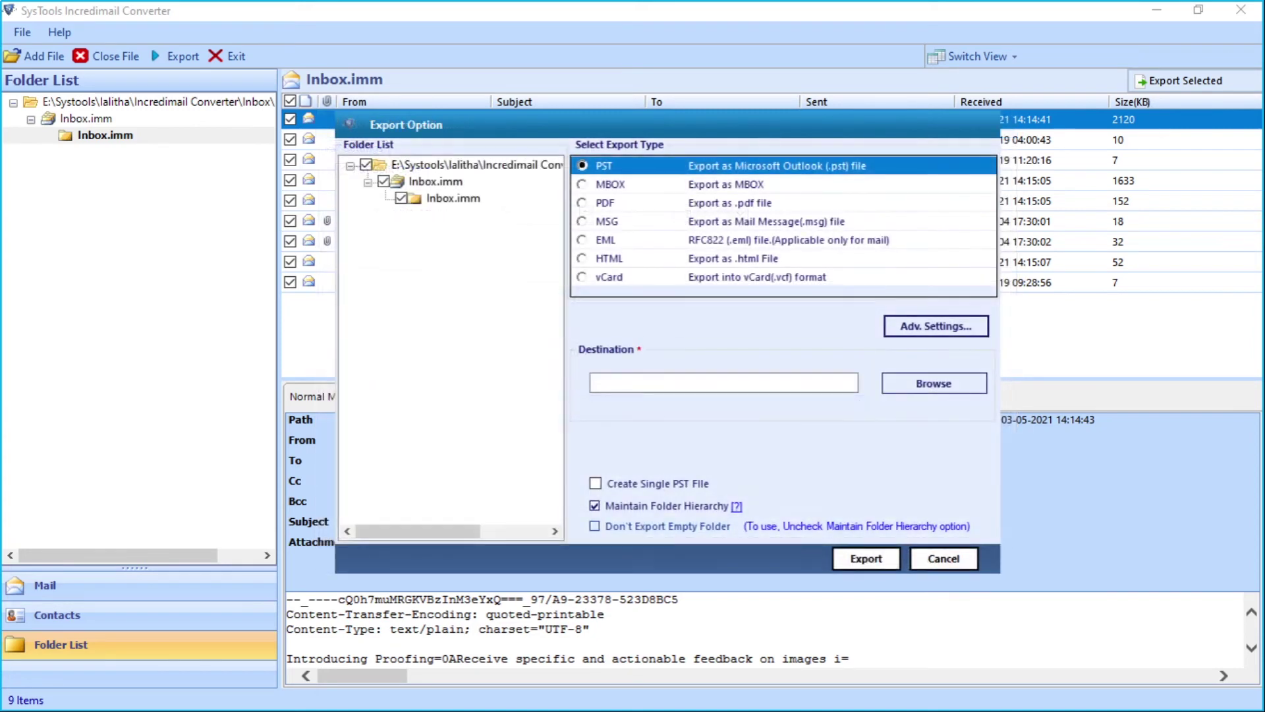
Step: Export to one merged Systools-Merge.pst in the Output Files folder
{"action": "left_click", "coordinate": [933, 383]}
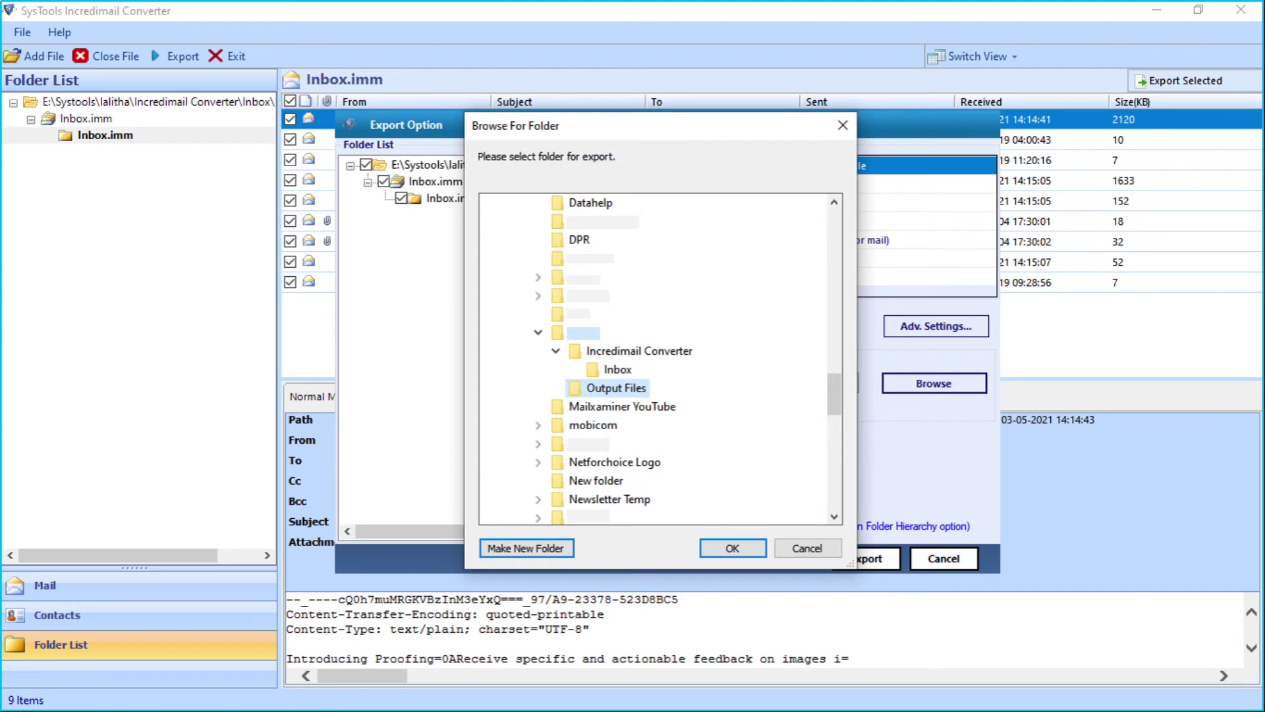
{"action": "key", "text": "Return"}
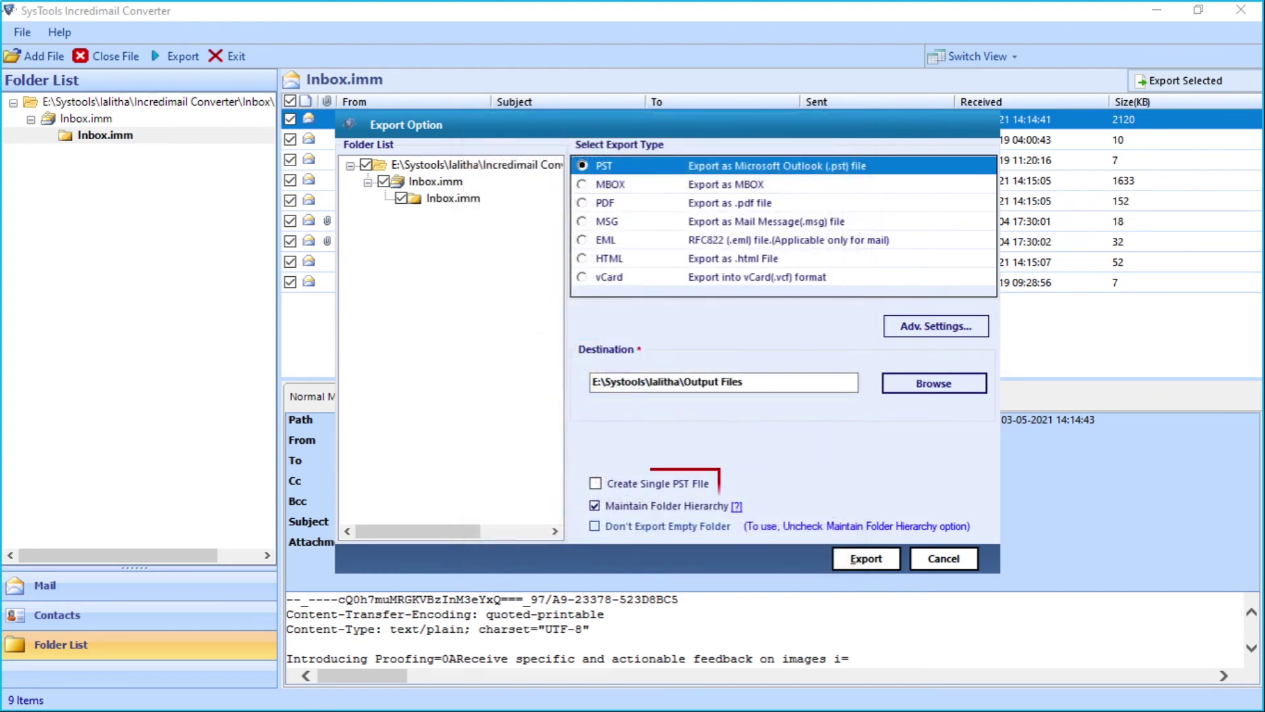
{"action": "left_click", "coordinate": [596, 484]}
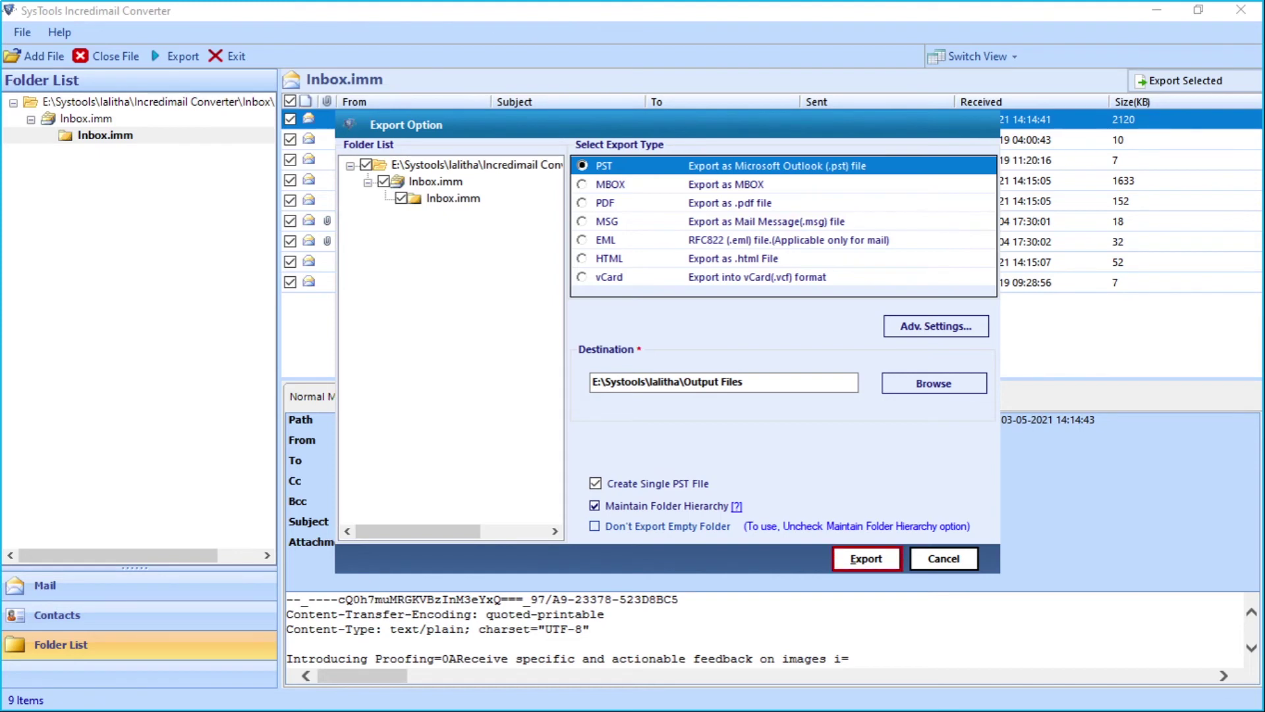
{"action": "left_click", "coordinate": [866, 558]}
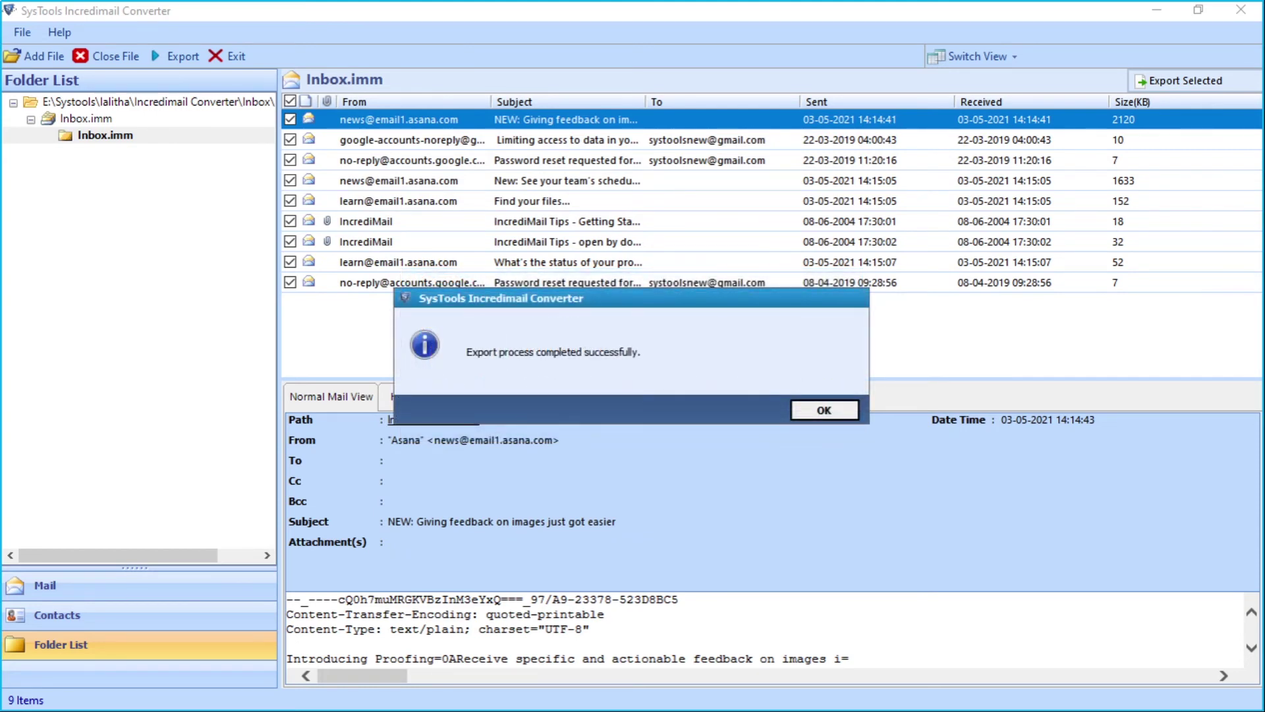
Step: Save the 3-success, 0-failed export report as export-report.csv
{"action": "key", "text": "Return"}
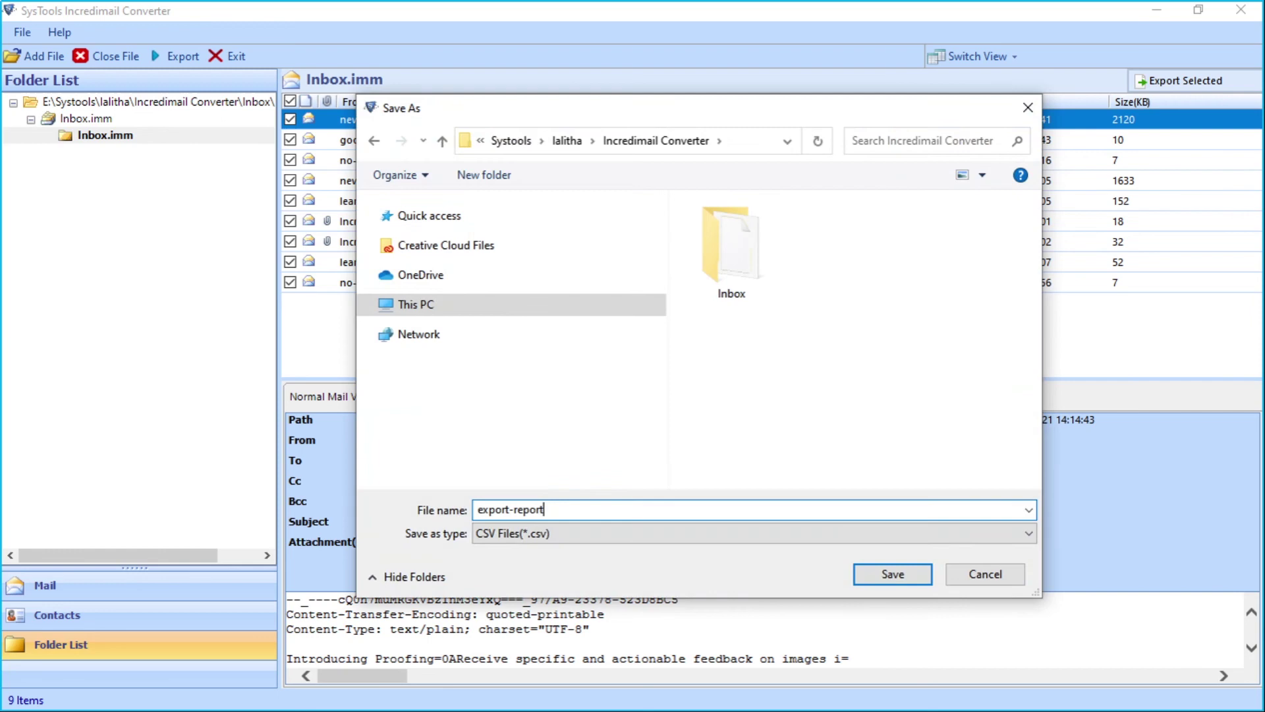
{"action": "key", "text": "Return"}
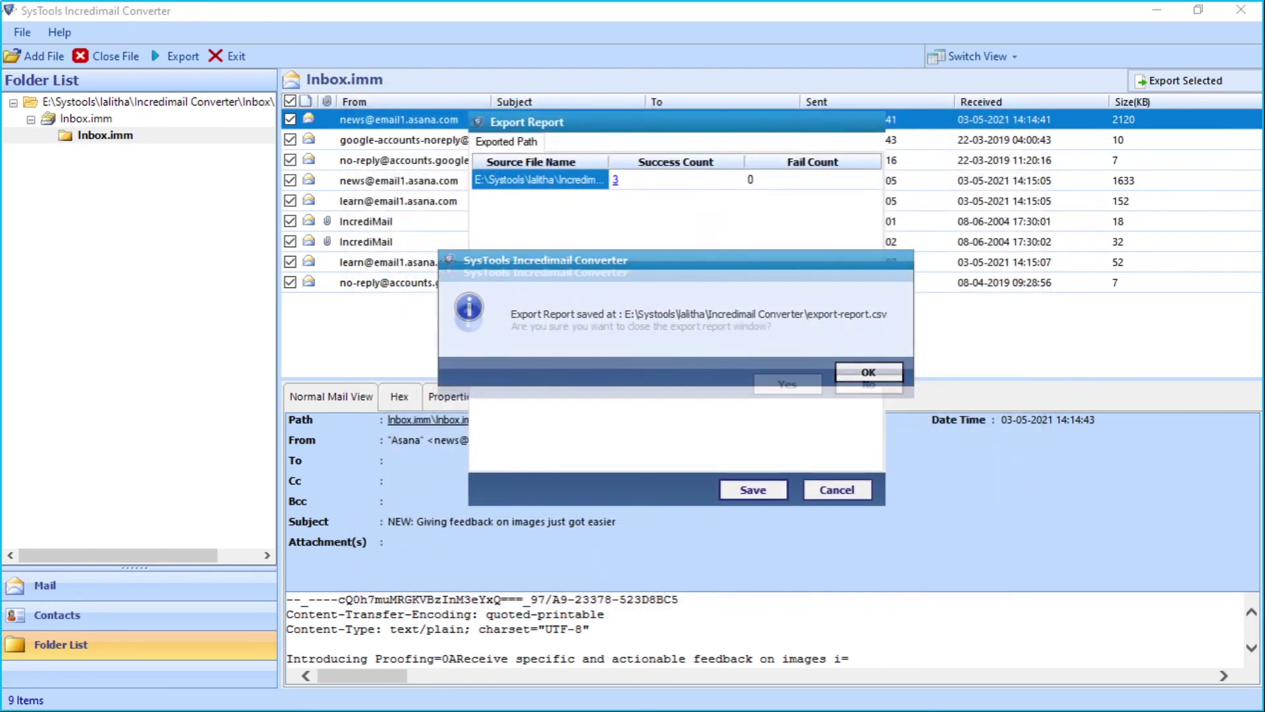
{"action": "key", "text": "Return"}
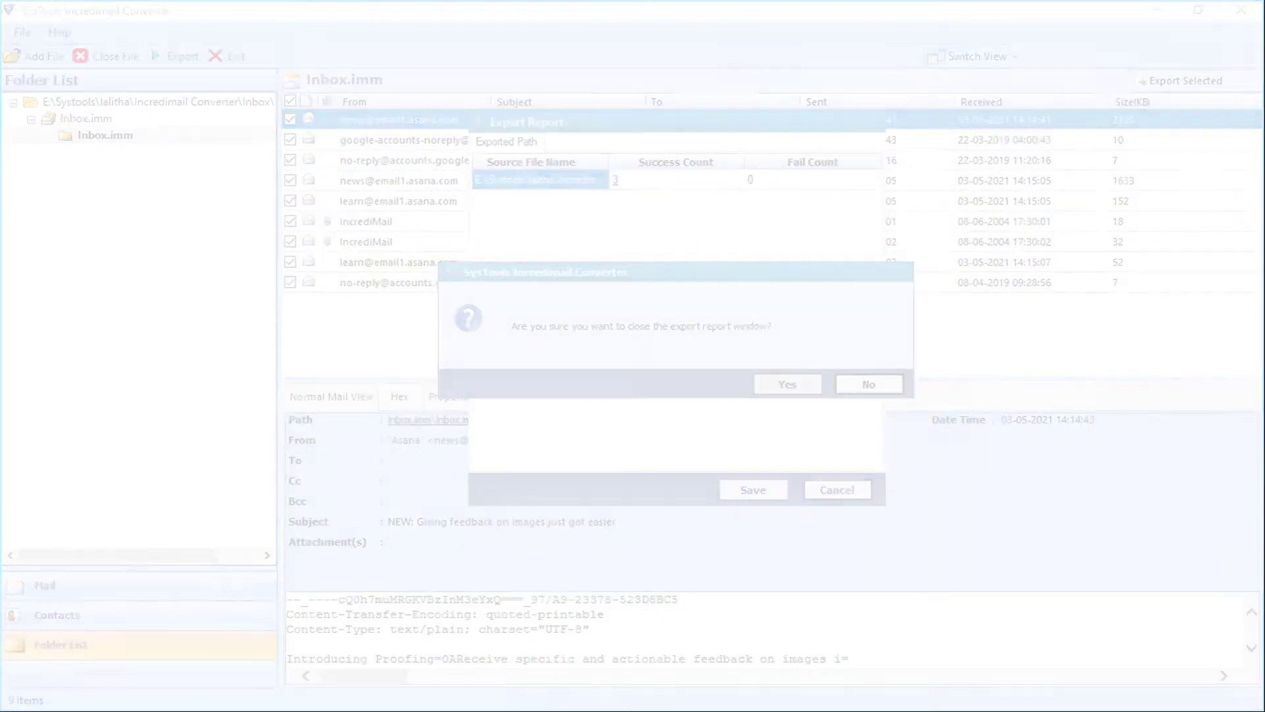